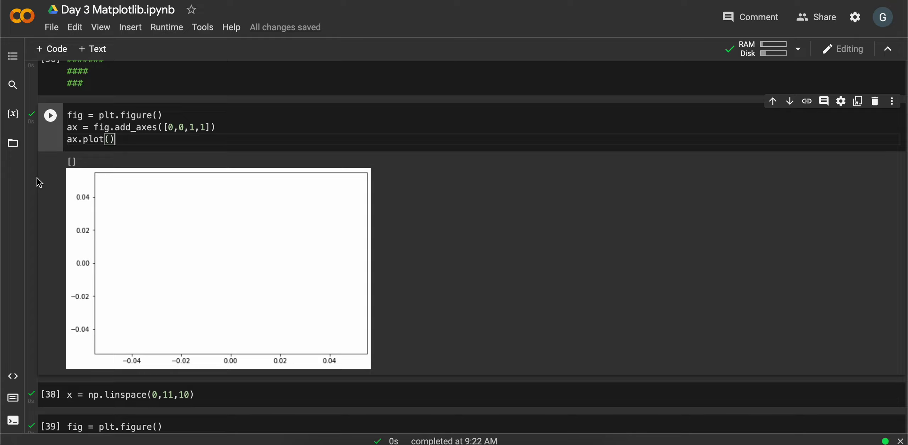
# - Highlight fig, plt, the x squared label and the ax.legend call in the code
pyautogui.doubleClick(82, 116)
pyautogui.doubleClick(111, 119)
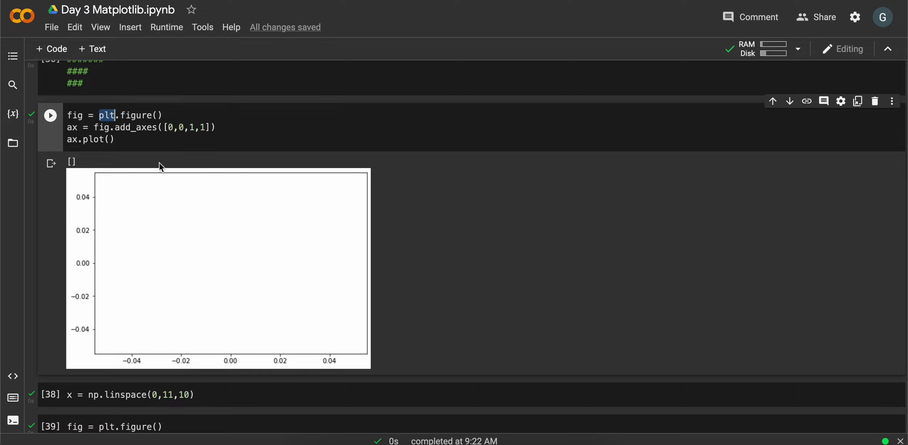
pyautogui.scroll(-1, 112, 157)
pyautogui.scroll(-1, 131, 225)
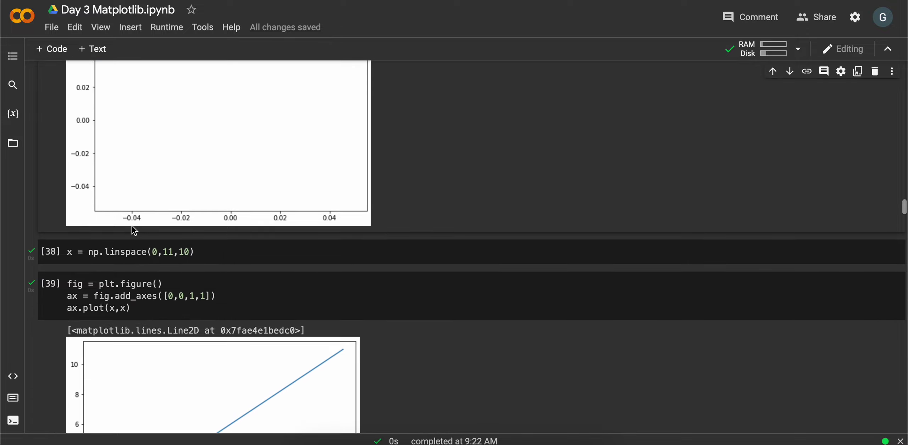
pyautogui.scroll(-1, 123, 237)
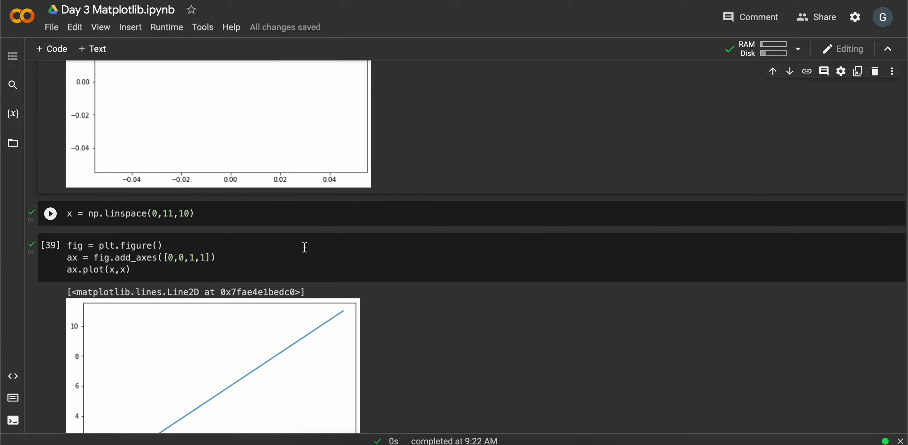
pyautogui.scroll(-1, 319, 247)
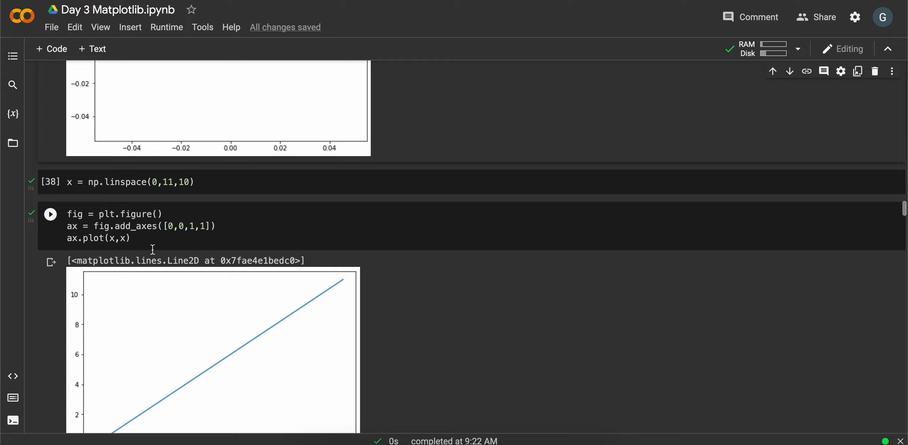
pyautogui.scroll(-3, 166, 248)
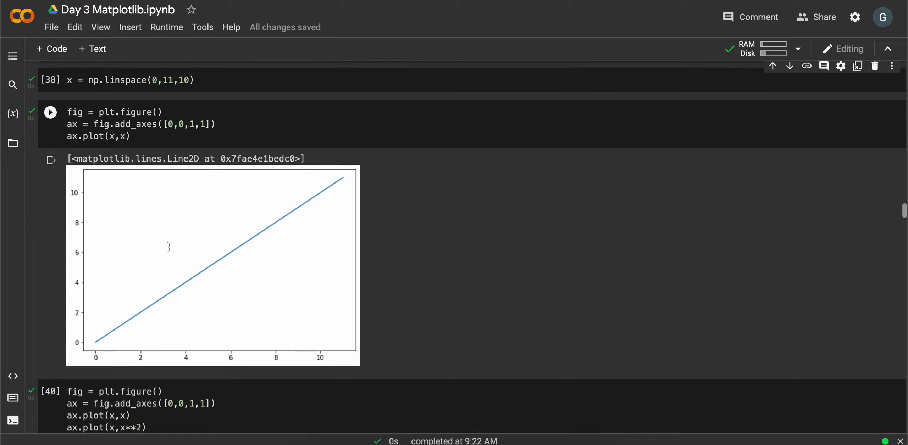
pyautogui.scroll(-1, 166, 255)
pyautogui.scroll(-2, 173, 211)
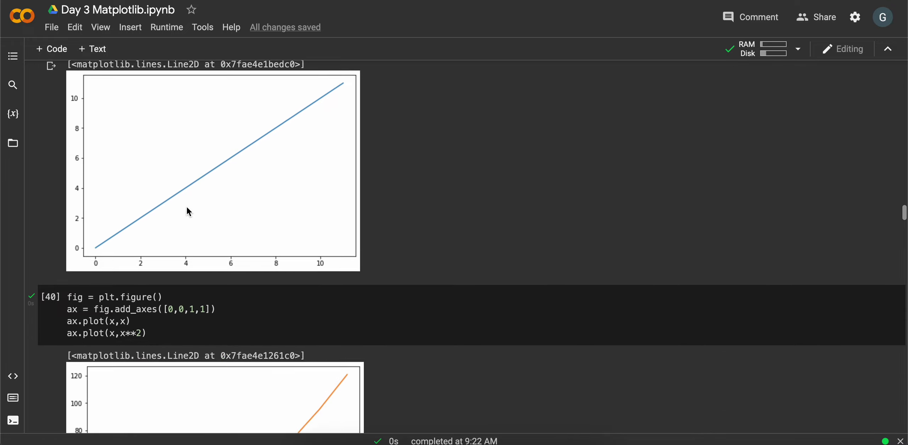
pyautogui.scroll(-2, 186, 206)
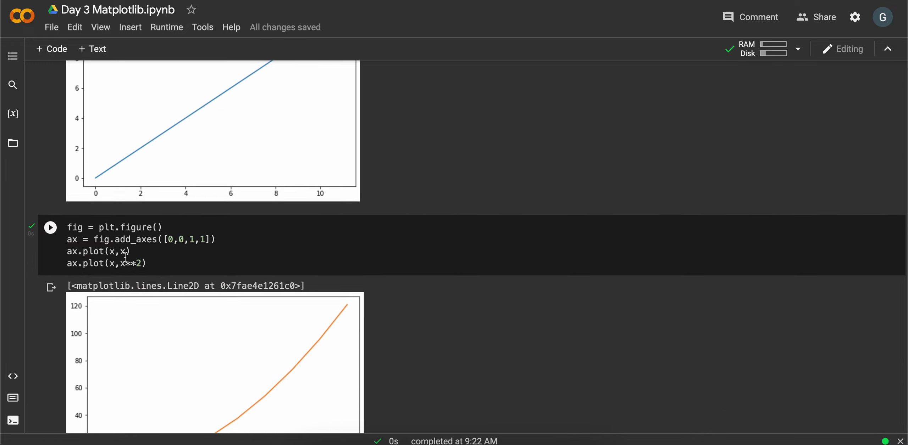
pyautogui.scroll(-1, 138, 290)
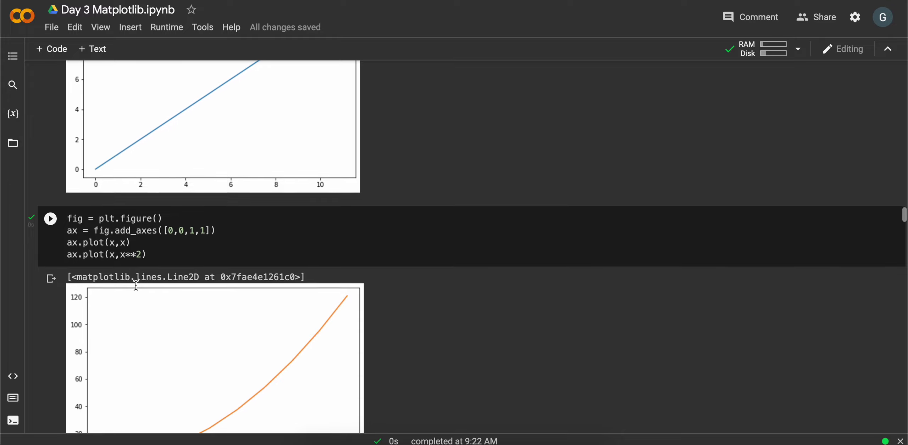
pyautogui.scroll(-2, 136, 286)
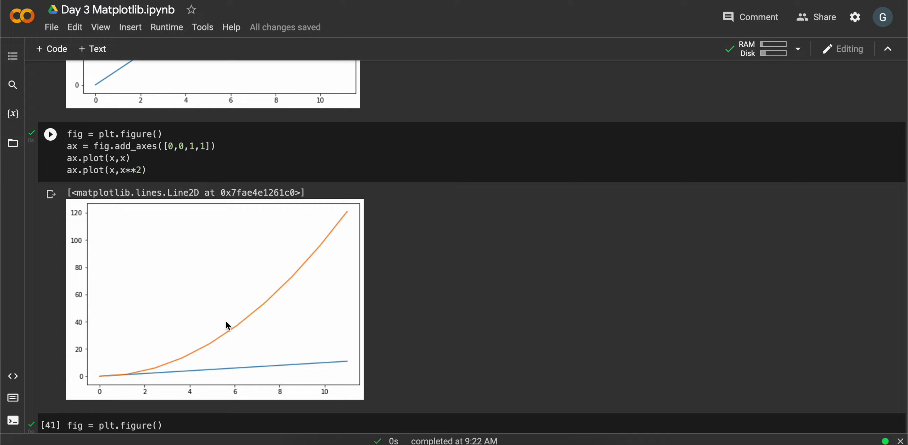
pyautogui.scroll(-4, 255, 357)
pyautogui.scroll(-1, 256, 356)
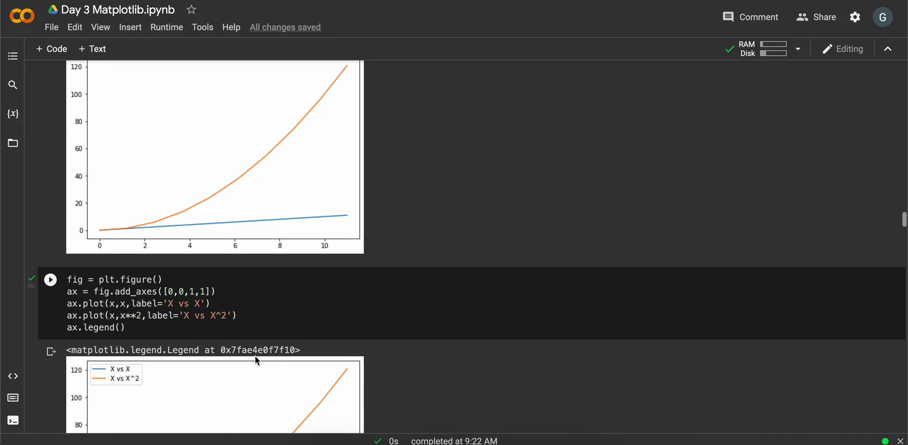
pyautogui.scroll(-1, 255, 356)
pyautogui.doubleClick(158, 279)
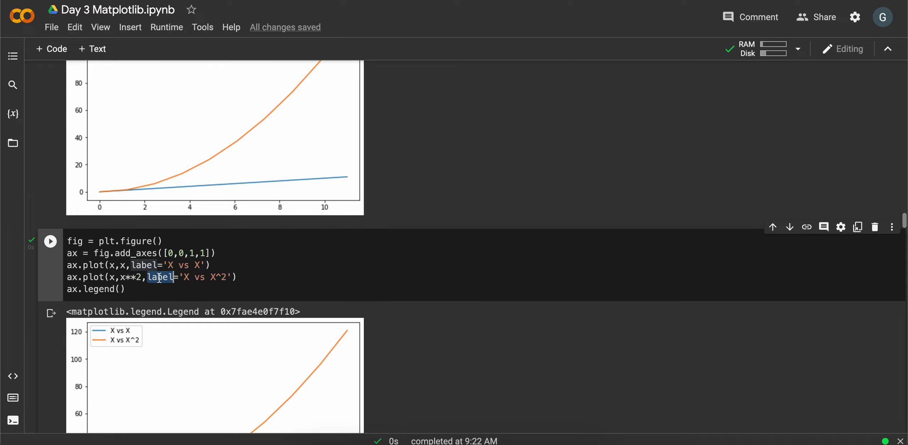
pyautogui.scroll(-4, 158, 279)
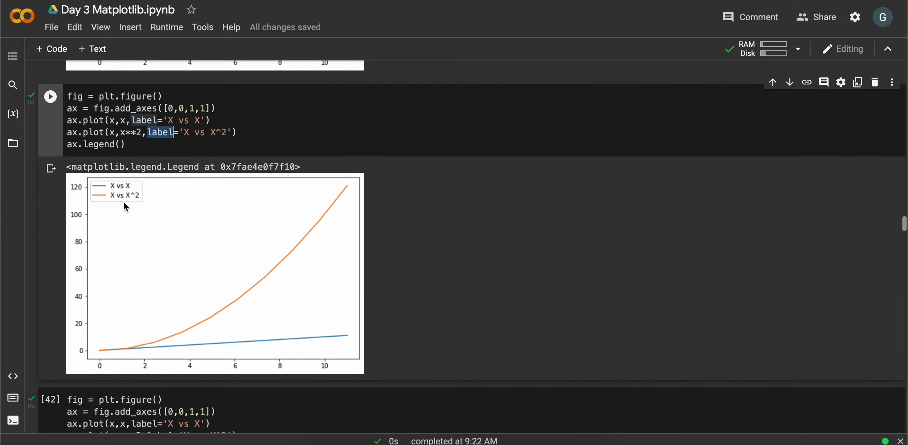
pyautogui.scroll(-4, 124, 205)
pyautogui.doubleClick(106, 317)
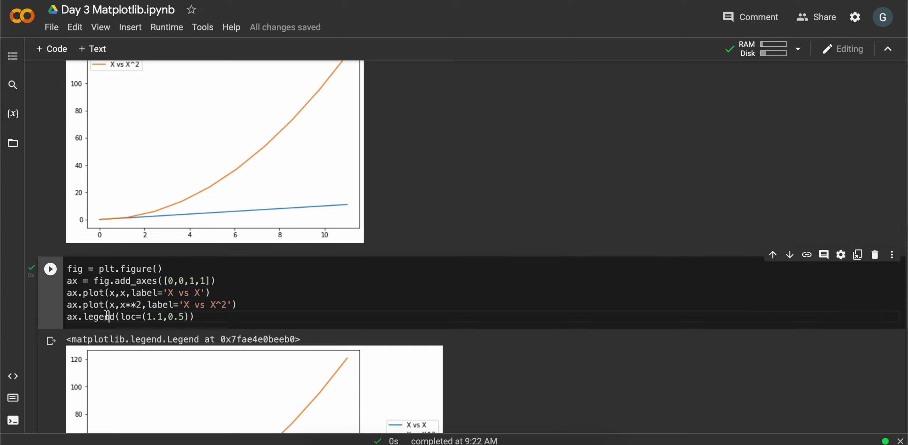
pyautogui.scroll(-1, 107, 316)
pyautogui.scroll(-2, 106, 316)
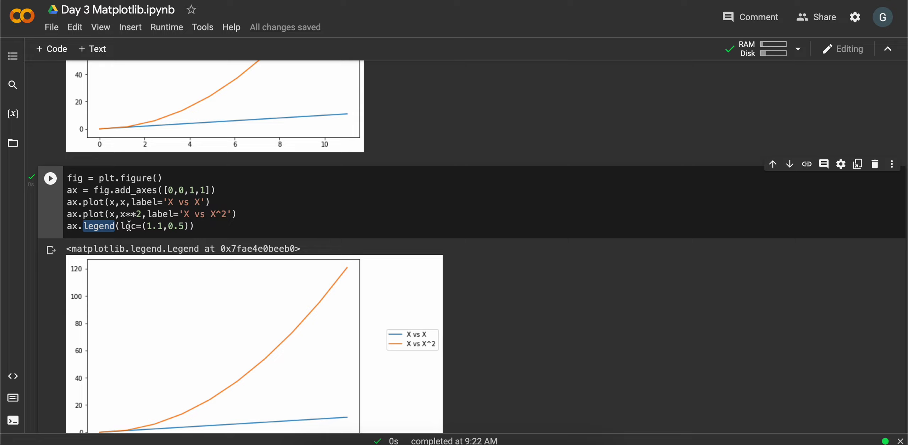
pyautogui.moveTo(128, 318)
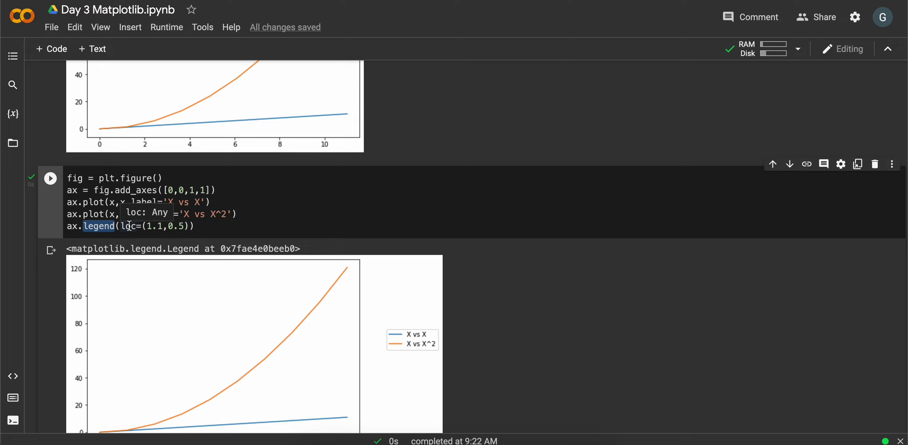
pyautogui.scroll(-3, 129, 226)
pyautogui.scroll(-1, 121, 231)
pyautogui.scroll(-1, 117, 234)
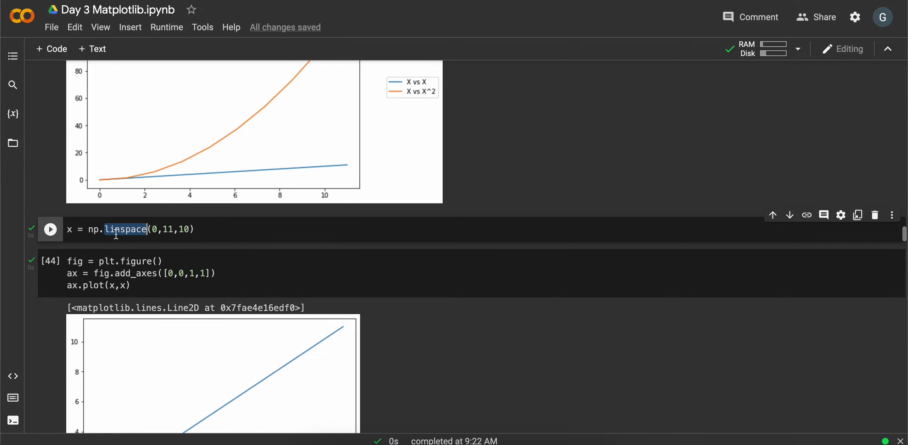
pyautogui.scroll(-1, 117, 235)
# - Point out fig, the ax.plot call, the 'yellow' colour and the '#650bde' hex code
pyautogui.click(100, 237)
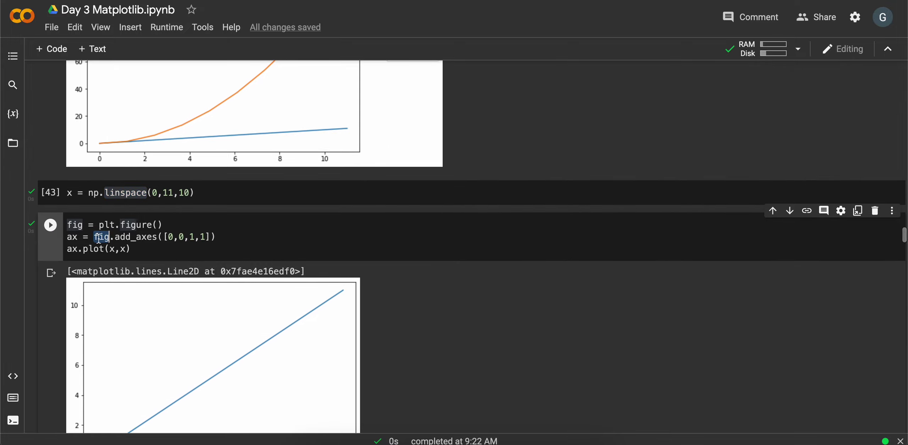
pyautogui.click(106, 250)
pyautogui.scroll(-2, 106, 251)
pyautogui.scroll(-2, 124, 277)
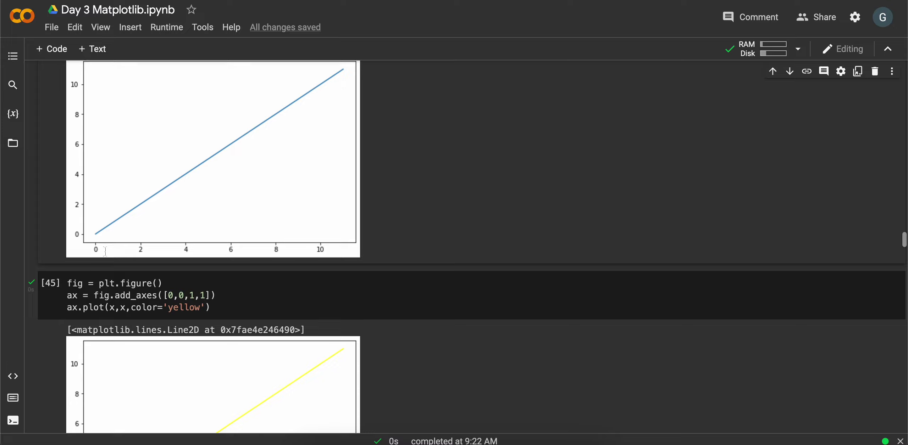
pyautogui.click(181, 308)
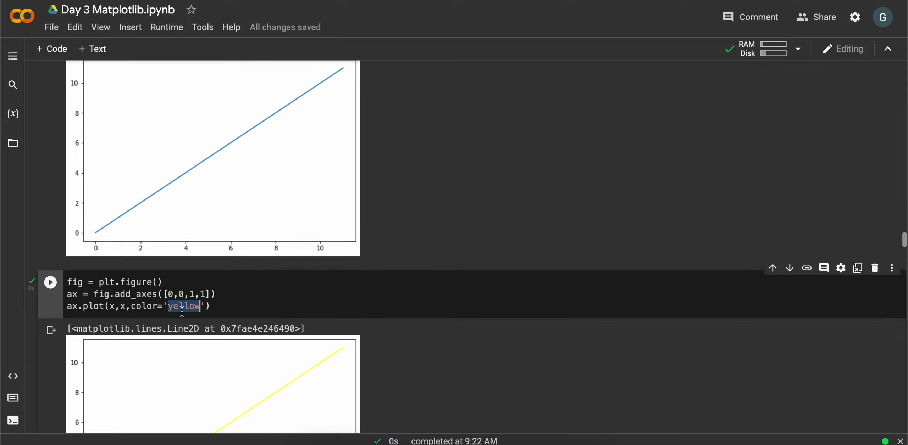
pyautogui.scroll(-1, 181, 313)
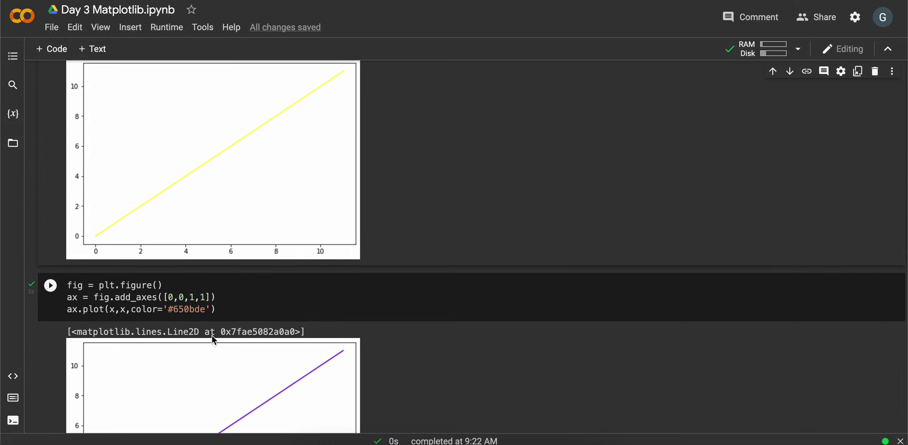
pyautogui.scroll(-1, 212, 337)
pyautogui.doubleClick(181, 261)
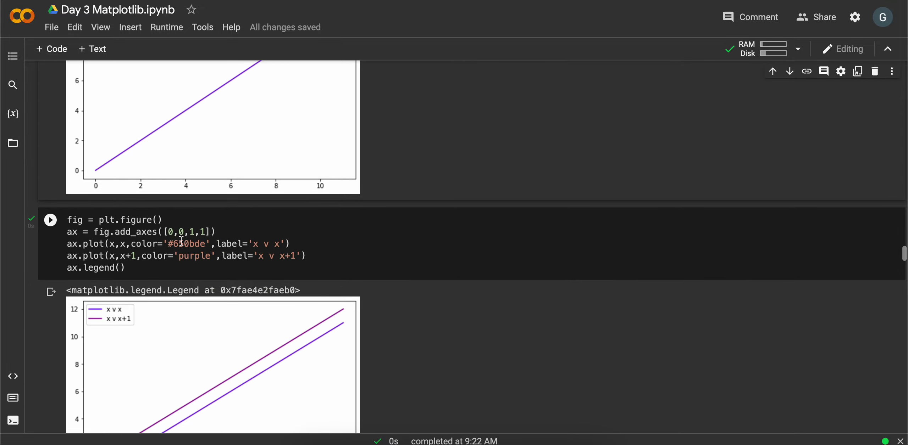
# - Highlight the label, lw=4 and linewidth=10 arguments on the x and x+1 plot lines
pyautogui.doubleClick(226, 243)
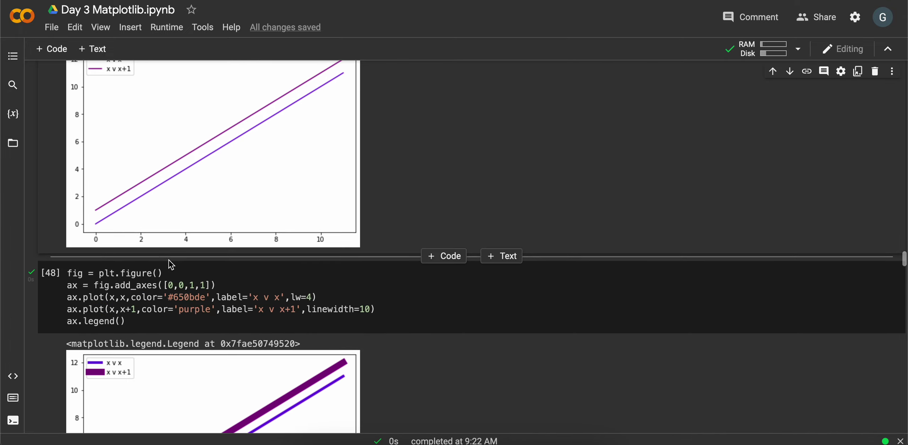
pyautogui.click(171, 265)
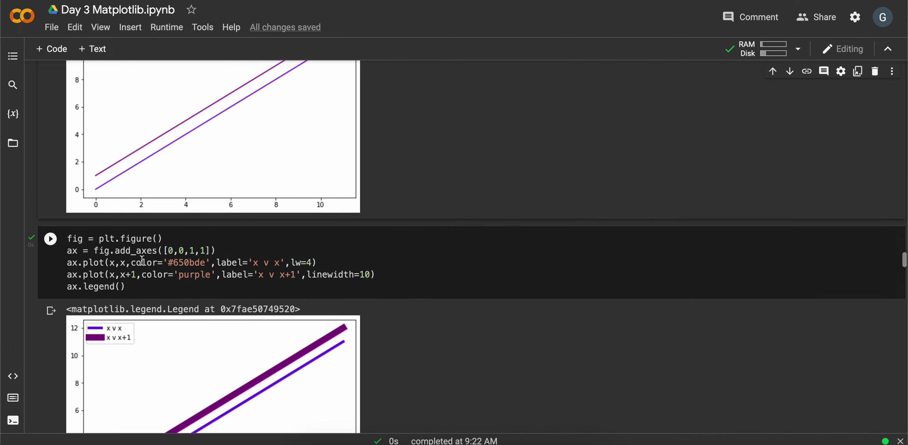
pyautogui.click(300, 262)
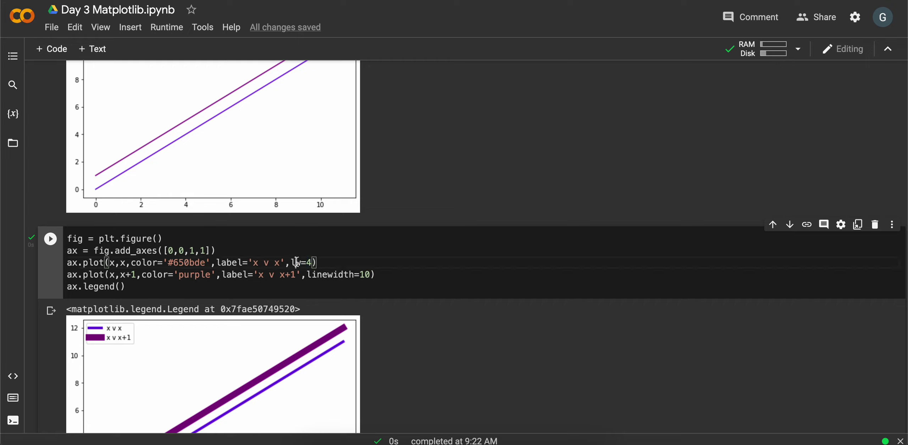
pyautogui.doubleClick(326, 277)
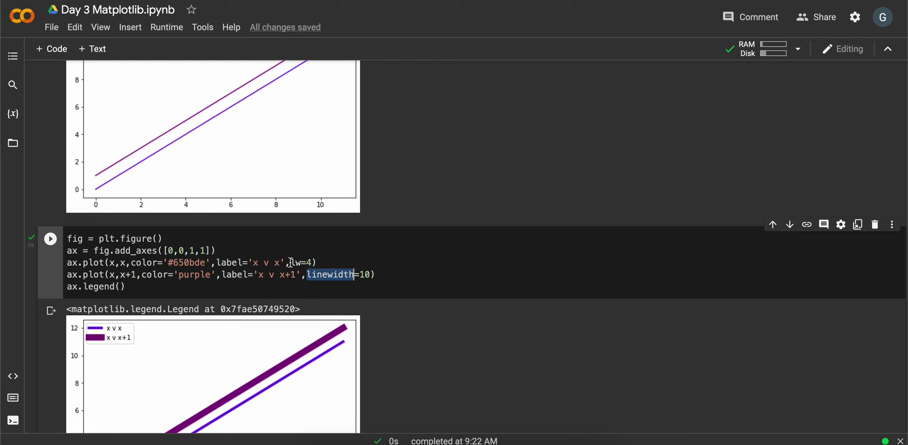
pyautogui.moveTo(291, 263); pyautogui.dragTo(394, 276)
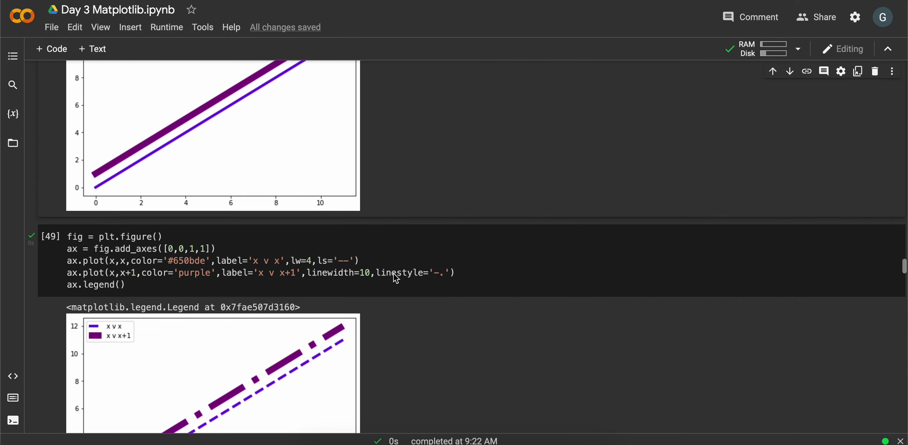
pyautogui.scroll(-1, 320, 255)
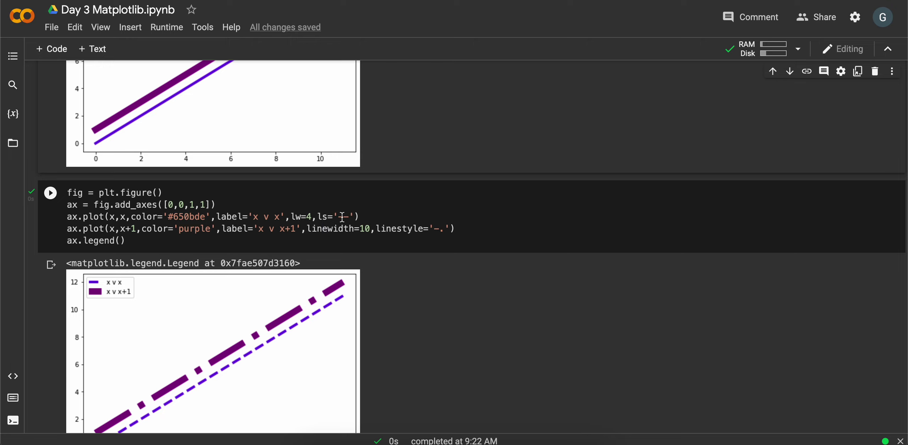
pyautogui.scroll(-1, 272, 284)
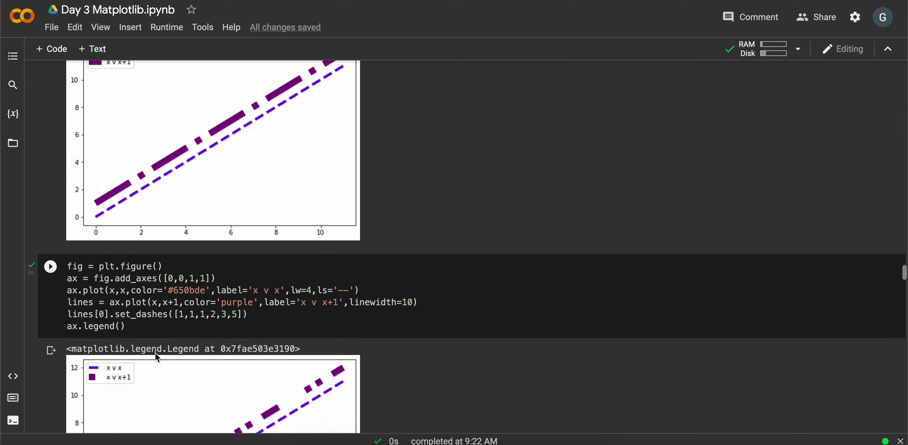
pyautogui.scroll(-3, 154, 354)
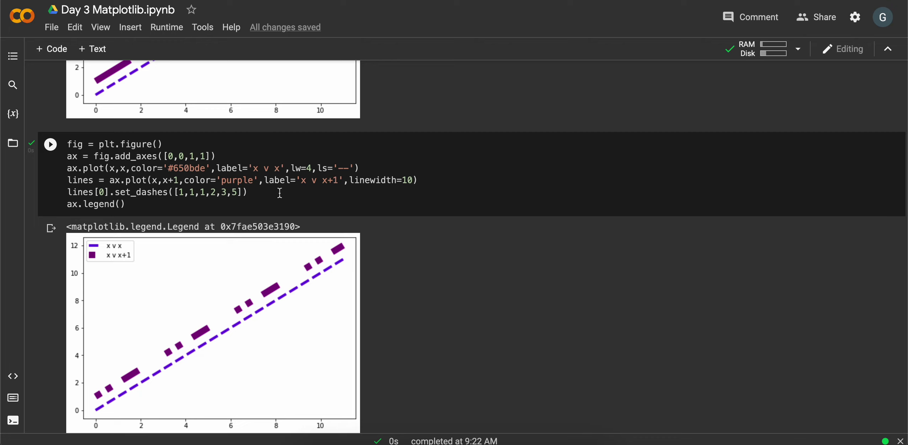
# - Select set_dashes and its [1,1,1,2,3,5] dash pattern in the code cell
pyautogui.doubleClick(141, 193)
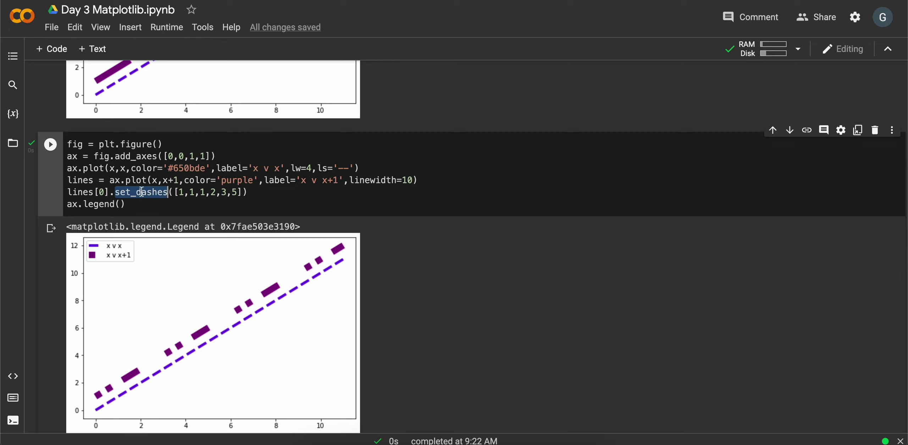
pyautogui.moveTo(173, 193); pyautogui.dragTo(238, 194)
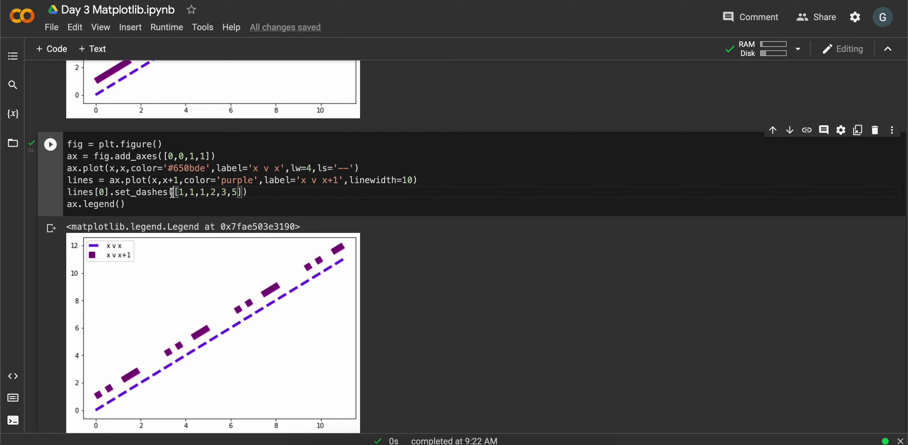
pyautogui.scroll(-2, 239, 193)
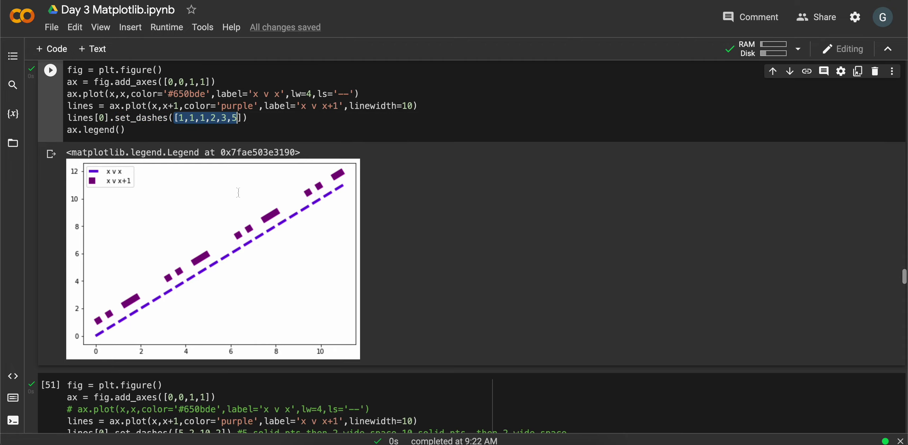
pyautogui.scroll(-2, 238, 192)
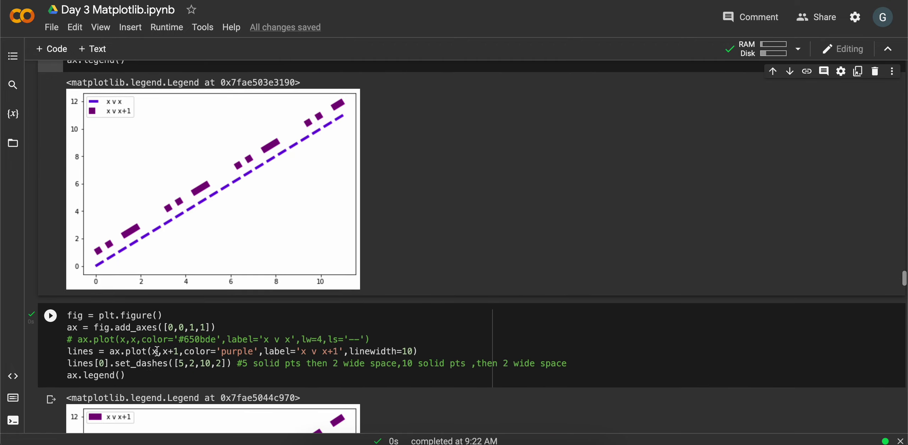
pyautogui.scroll(-1, 151, 345)
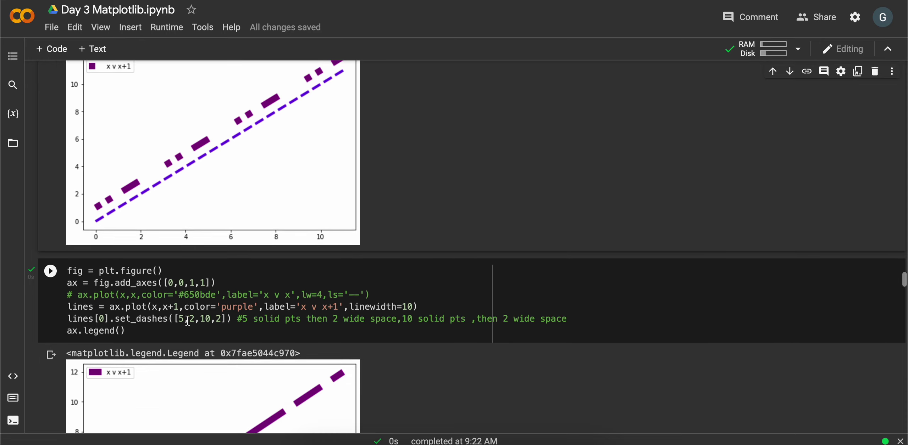
# - Select the [5,2,10,2] pattern in the set_dashes call
pyautogui.moveTo(177, 319); pyautogui.dragTo(220, 319)
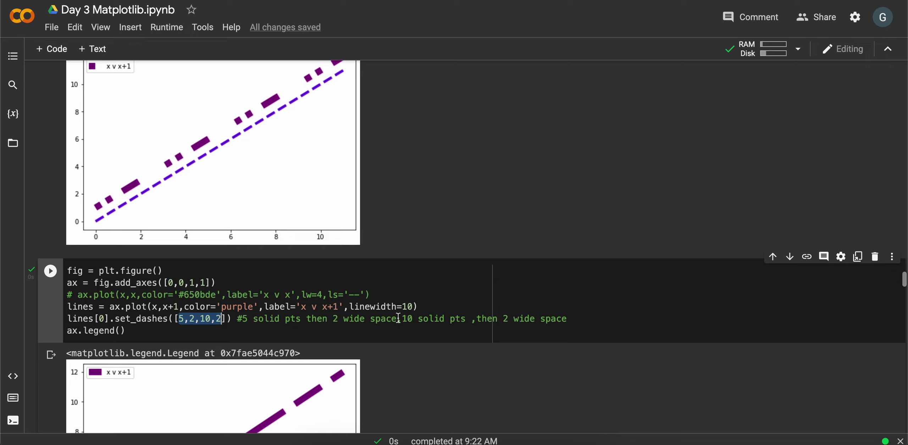
pyautogui.scroll(-3, 383, 310)
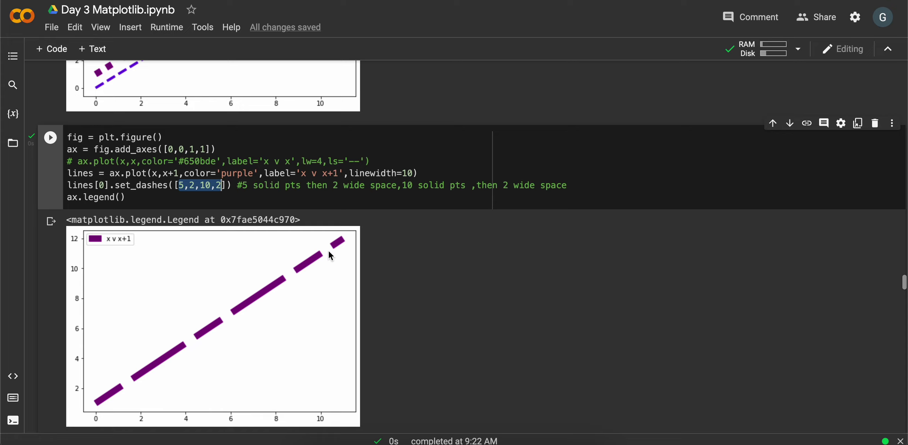
pyautogui.scroll(-5, 313, 265)
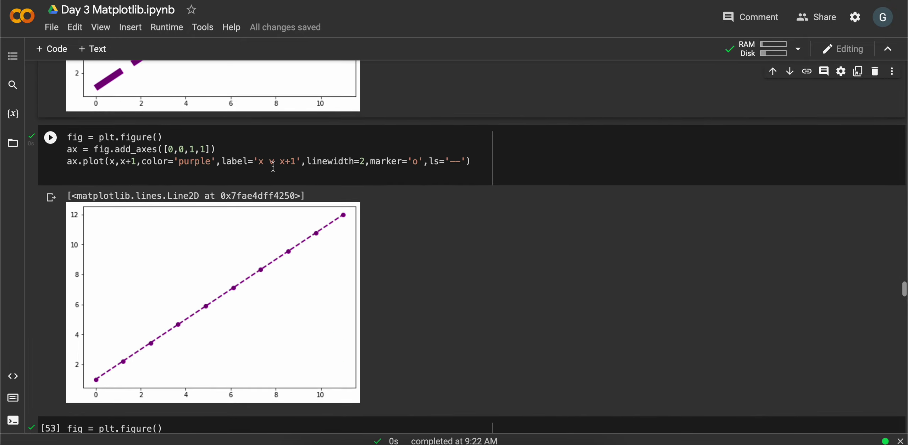
# - Select marker='o' in the dashed purple line cell
pyautogui.moveTo(370, 162); pyautogui.dragTo(419, 162)
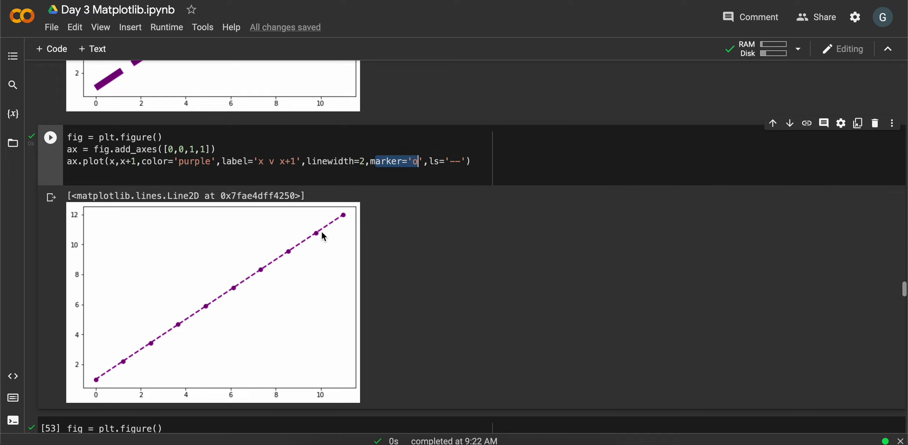
pyautogui.scroll(-1, 322, 236)
pyautogui.scroll(-2, 322, 232)
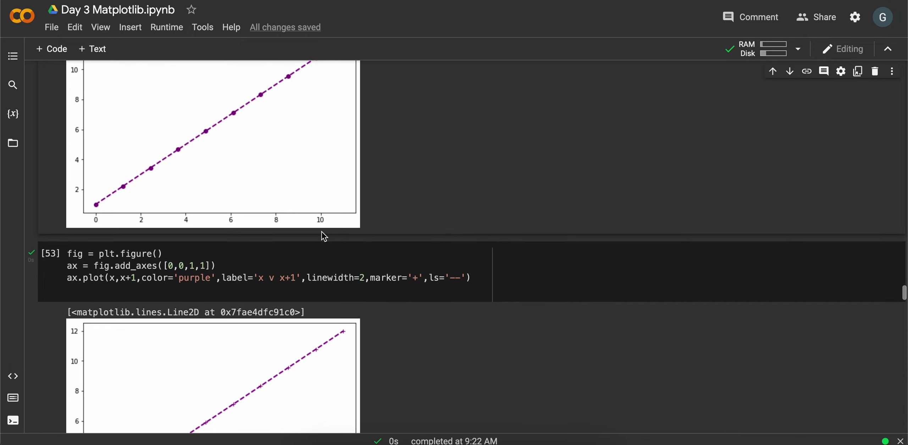
pyautogui.scroll(-3, 319, 265)
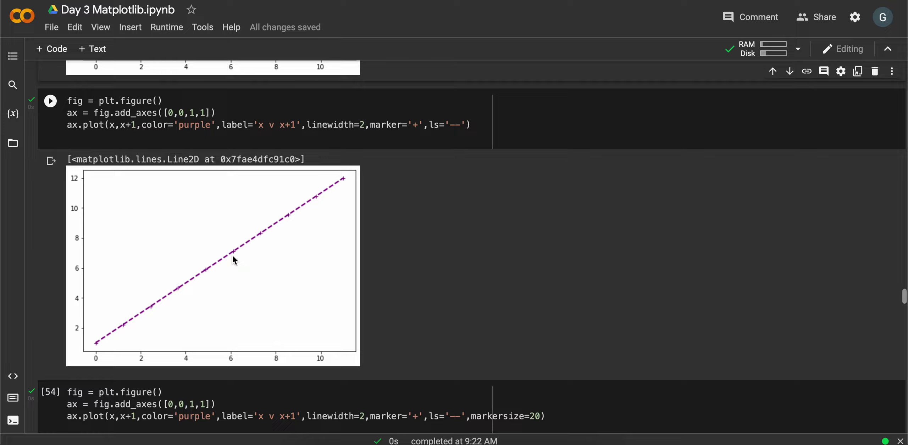
pyautogui.scroll(-2, 233, 259)
pyautogui.scroll(-2, 233, 260)
# - Highlight markersize in cell [54] and the ms shorthand in the next cell
pyautogui.doubleClick(500, 265)
pyautogui.scroll(-3, 499, 268)
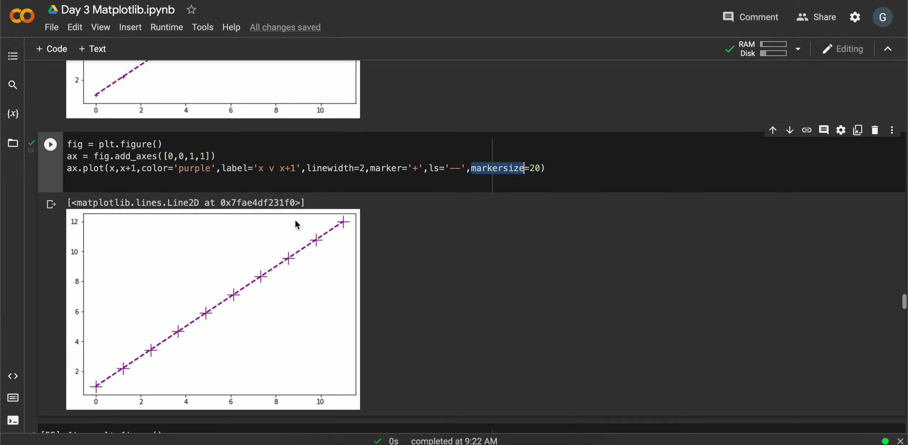
pyautogui.scroll(4, 295, 170)
pyautogui.scroll(-5, 218, 163)
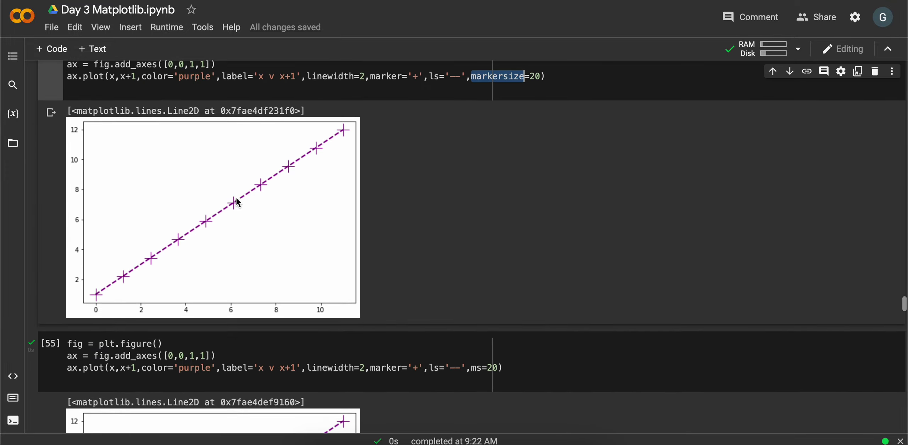
pyautogui.scroll(-5, 206, 214)
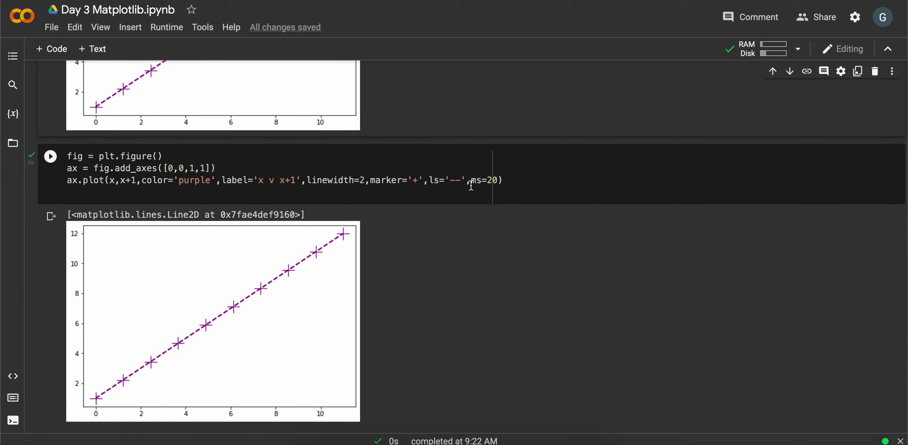
pyautogui.scroll(-1, 470, 186)
pyautogui.doubleClick(476, 169)
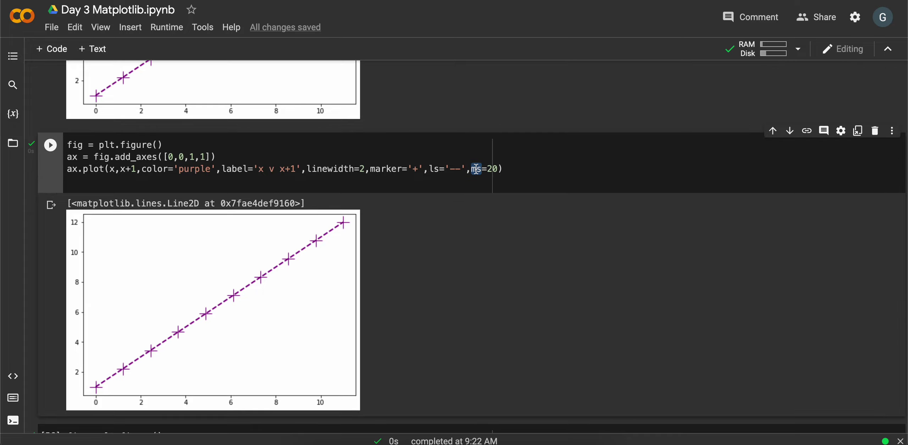
pyautogui.scroll(-1, 476, 169)
pyautogui.scroll(-2, 476, 169)
pyautogui.scroll(2, 477, 169)
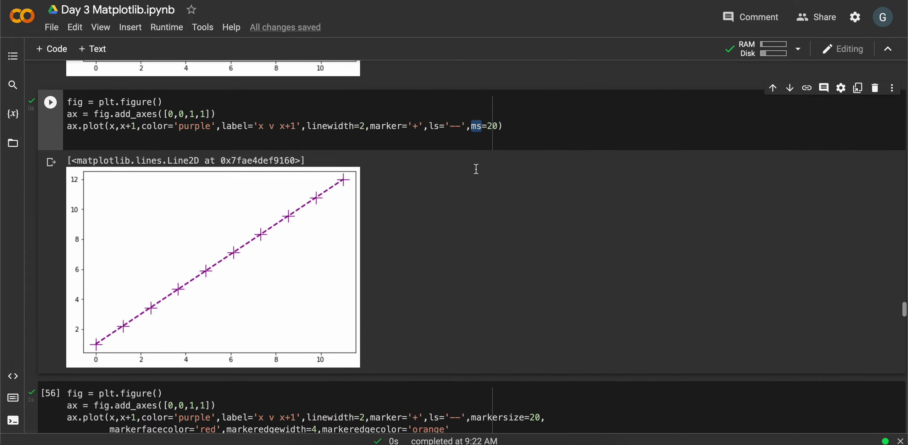
pyautogui.scroll(-3, 476, 170)
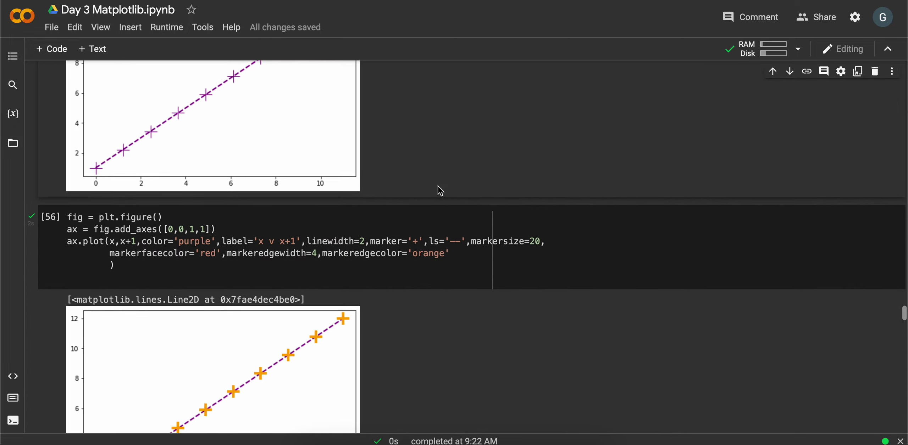
pyautogui.scroll(-1, 438, 191)
# - Highlight markerfacecolor, markeredgewidth and markeredgecolor in cell [56], then markerfacecolor again
pyautogui.doubleClick(145, 216)
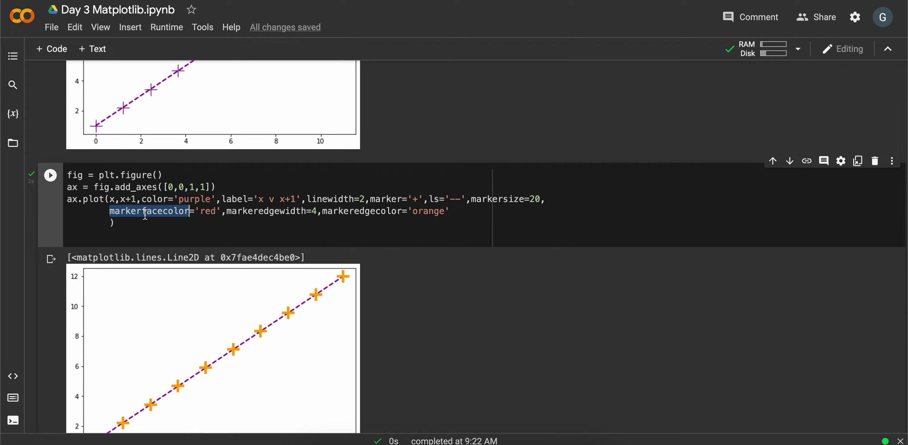
pyautogui.doubleClick(260, 210)
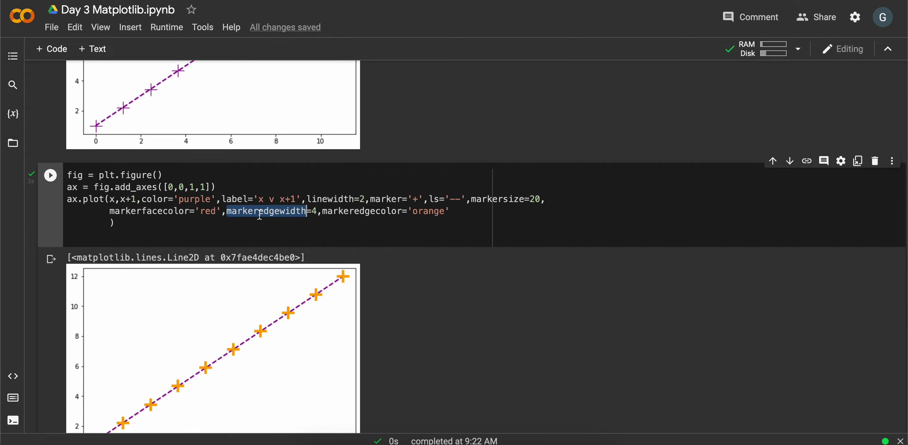
pyautogui.doubleClick(372, 211)
pyautogui.scroll(-2, 373, 211)
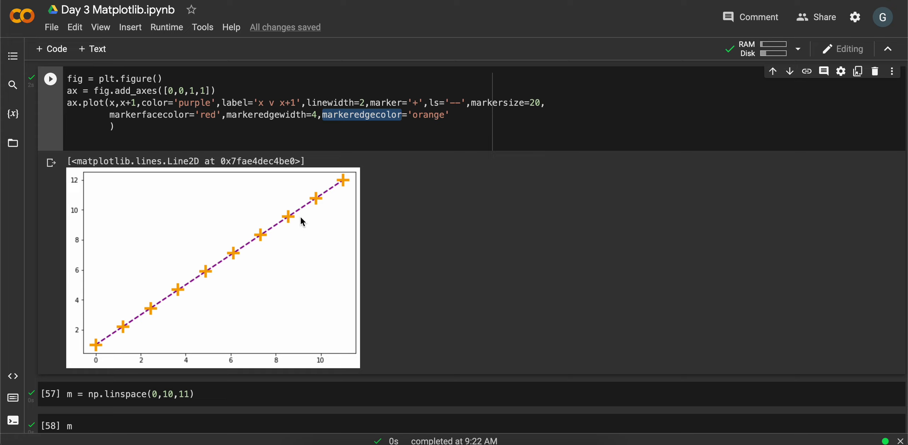
pyautogui.doubleClick(180, 116)
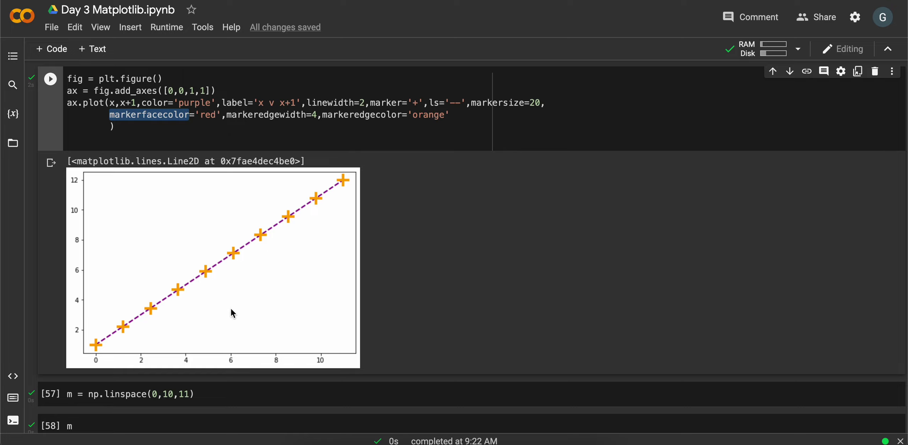
pyautogui.scroll(-3, 231, 308)
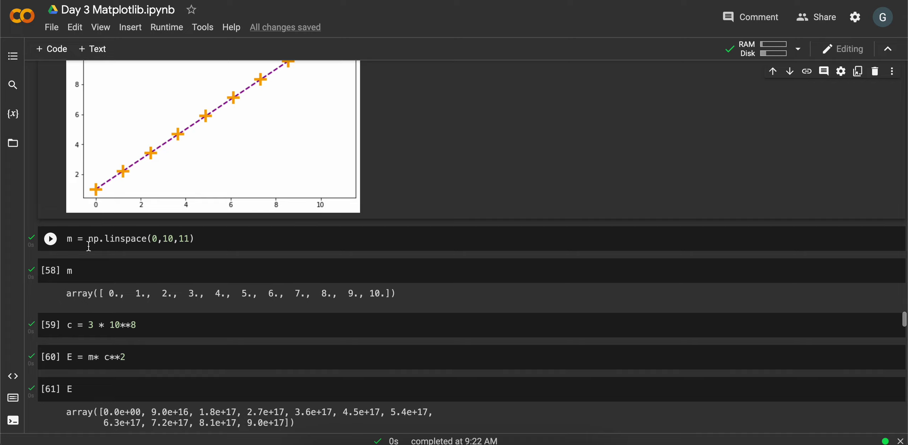
pyautogui.scroll(-1, 89, 246)
# - Highlight linspace and the c = 3 * 10**8 expression, then deselect it
pyautogui.doubleClick(105, 218)
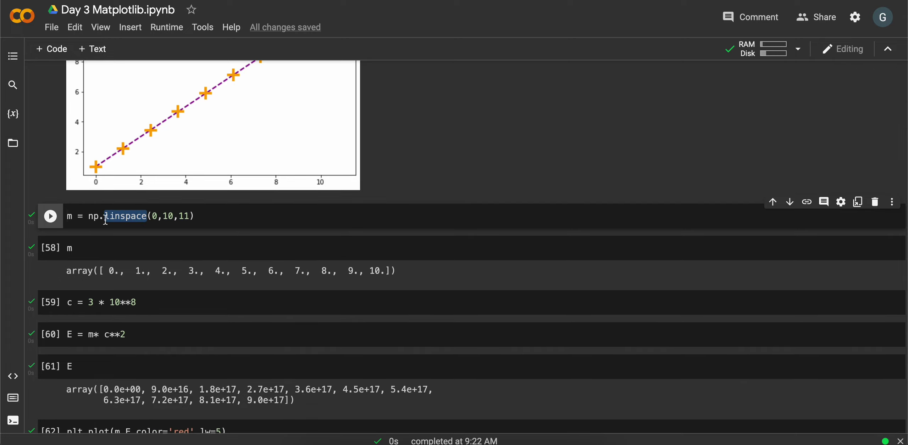
pyautogui.scroll(-2, 105, 220)
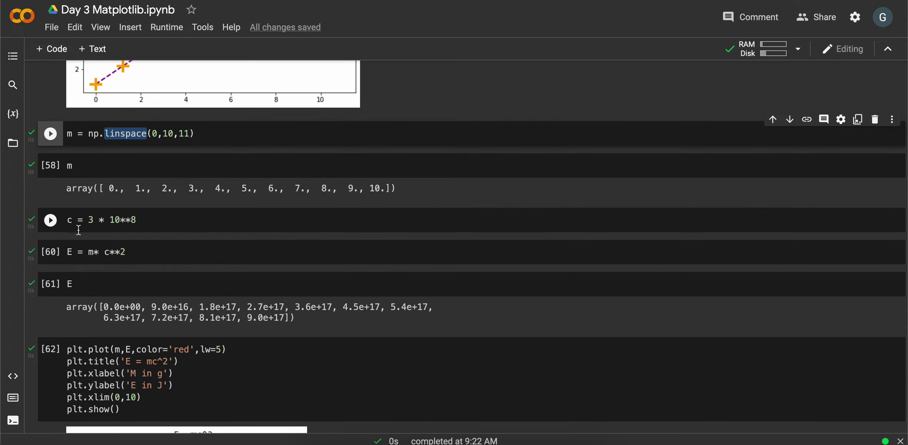
pyautogui.moveTo(85, 220); pyautogui.dragTo(182, 215)
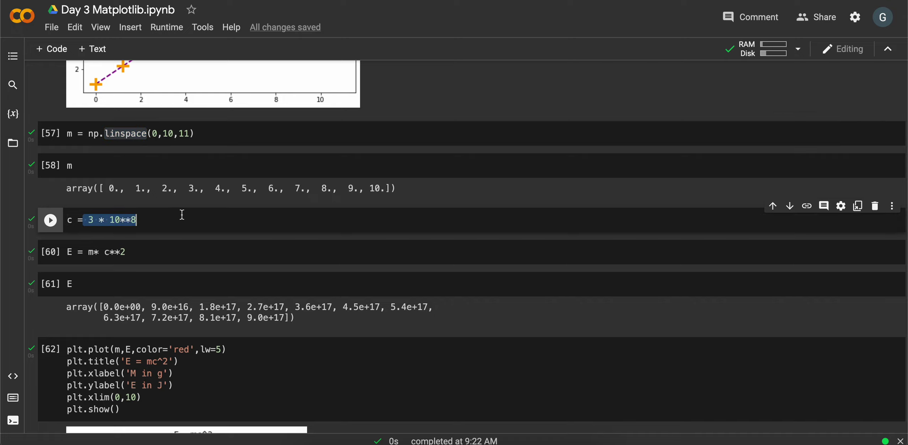
pyautogui.scroll(-1, 106, 247)
pyautogui.moveTo(96, 219)
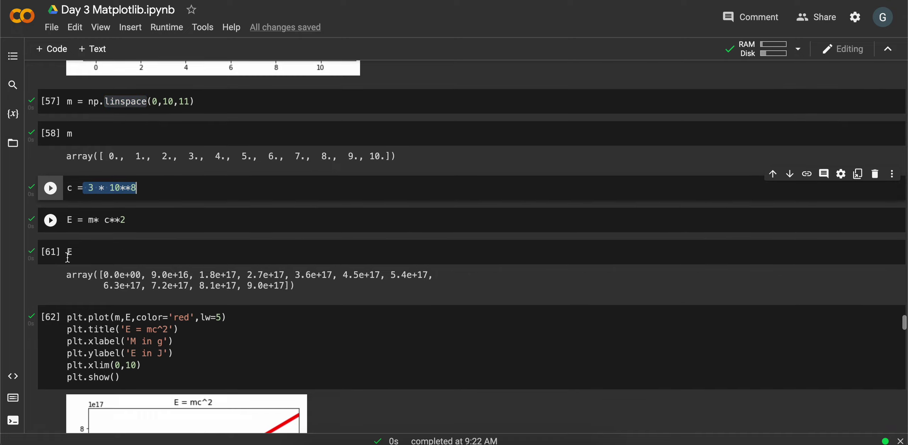
pyautogui.scroll(-1, 202, 284)
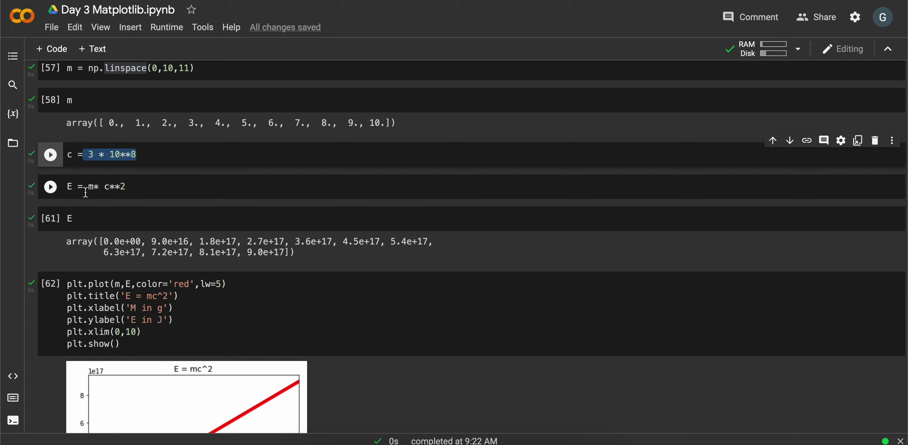
pyautogui.press('Left')
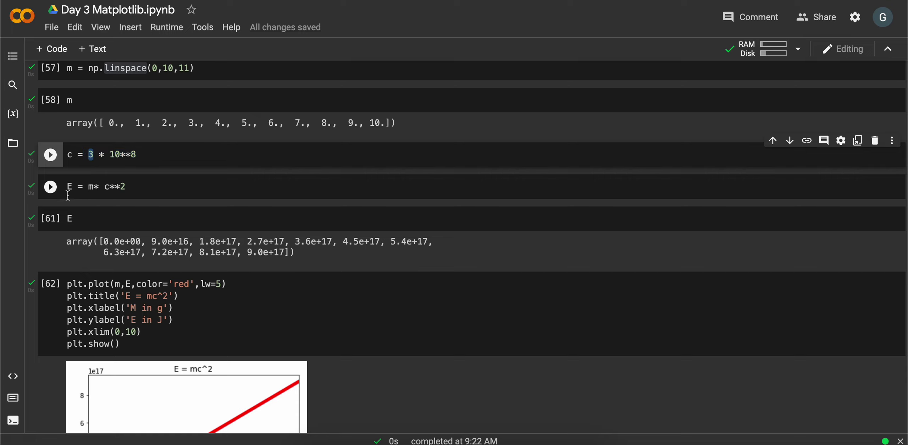